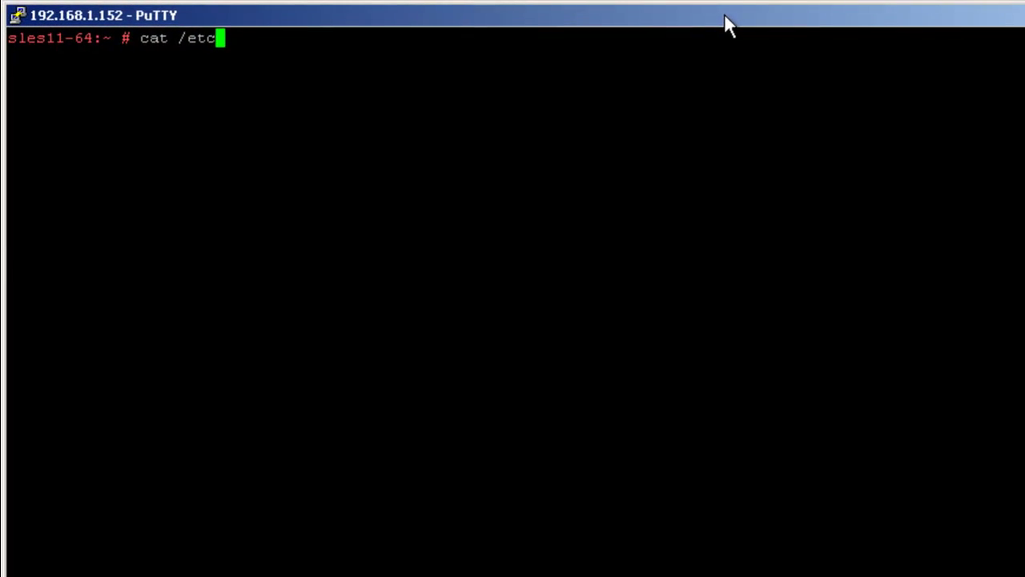
- Display the contents of /etc/snmp/snmpd.conf
key("Tab")
type("s")
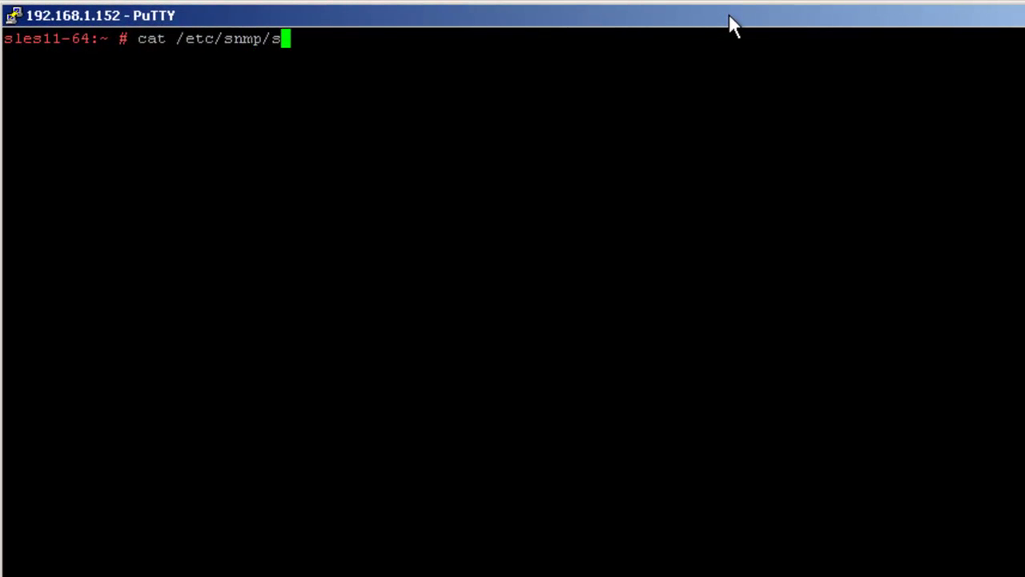
key("Tab")
key("Return")
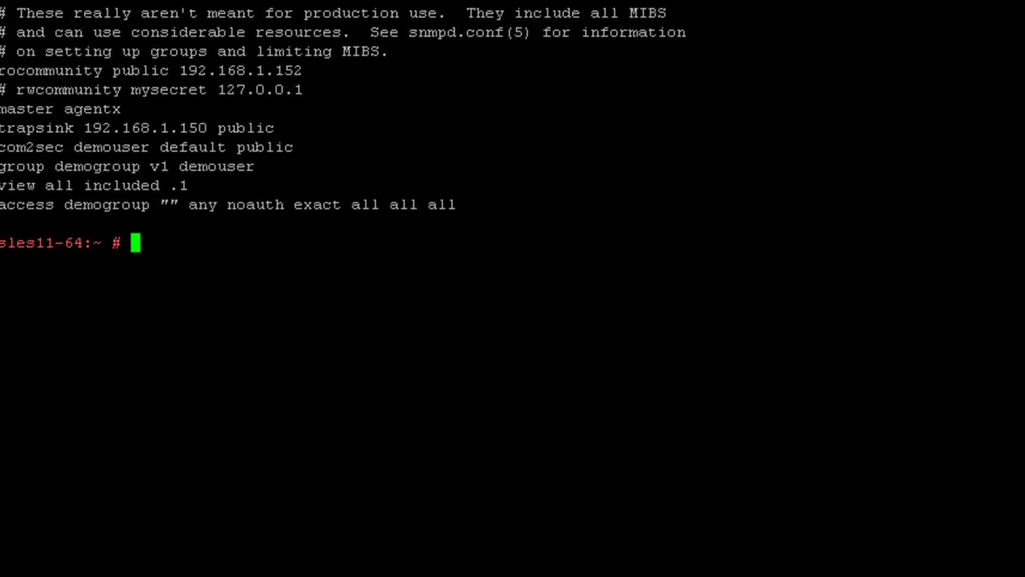
- Rerun ndssnmpconfig -c "DISABLE ALL" with the admin credentials to disable traps 1–117
key("Up")
key("Up")
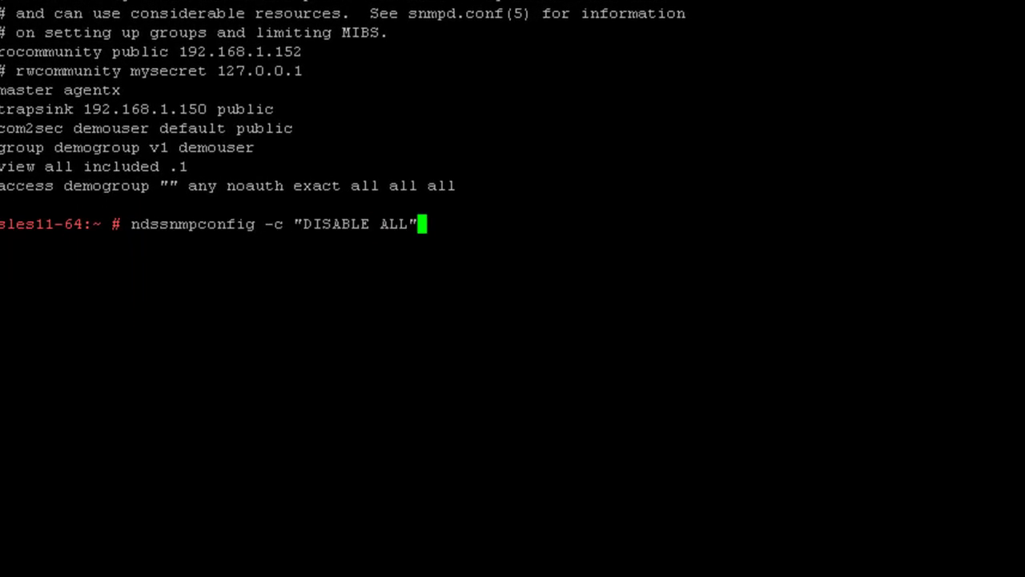
key("Return")
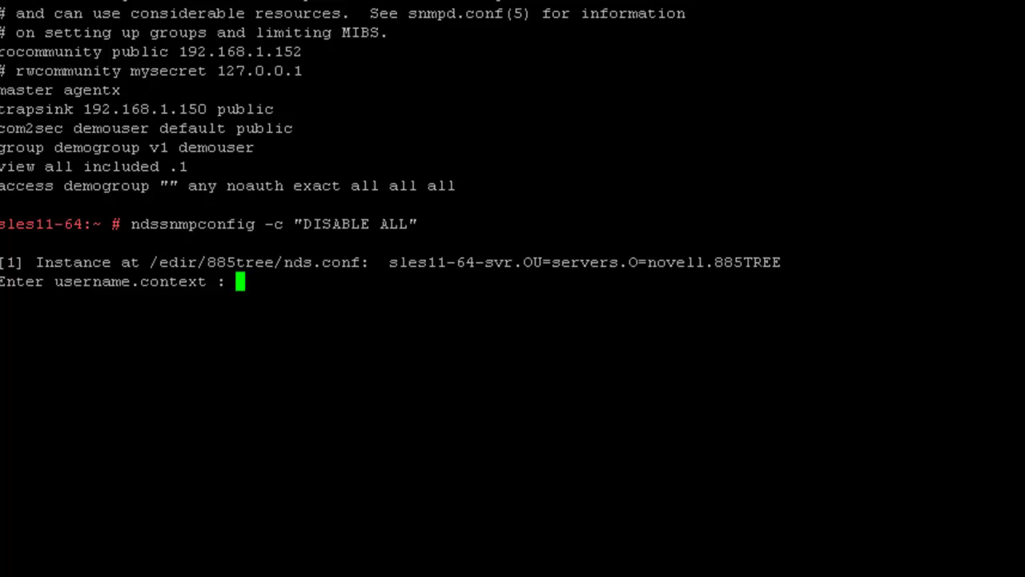
type("admin.n")
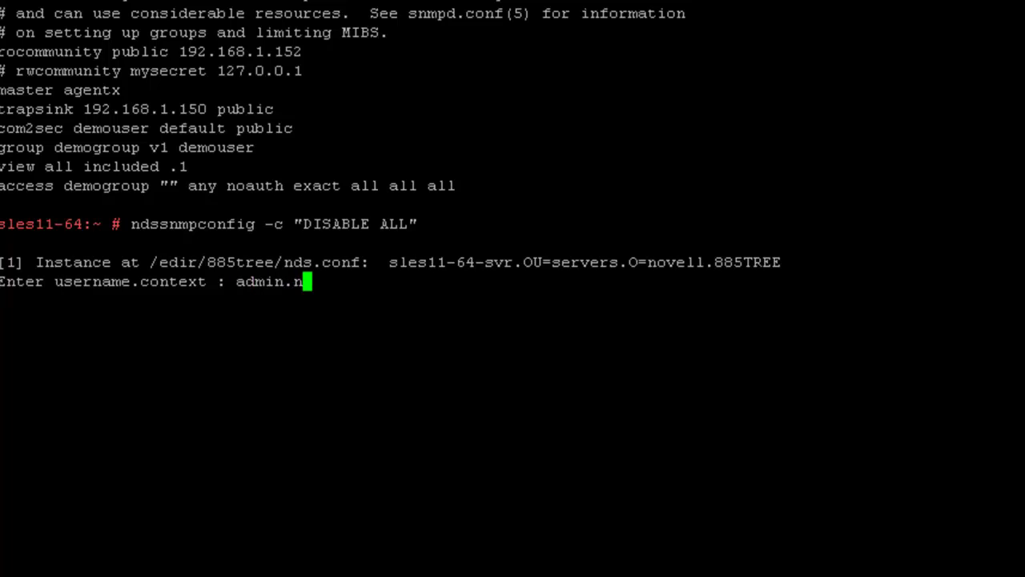
type("ovell")
key("Return")
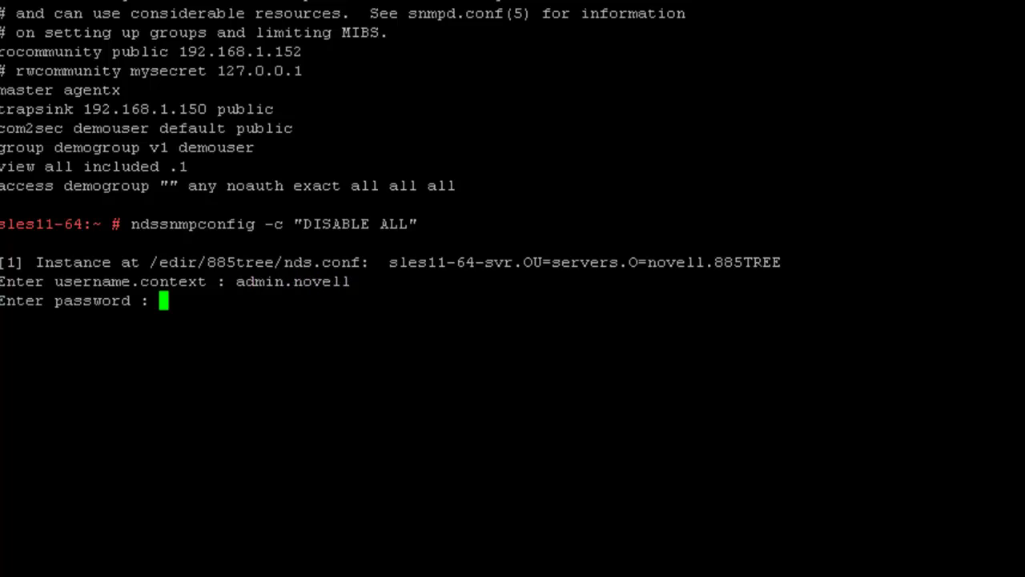
key("Return")
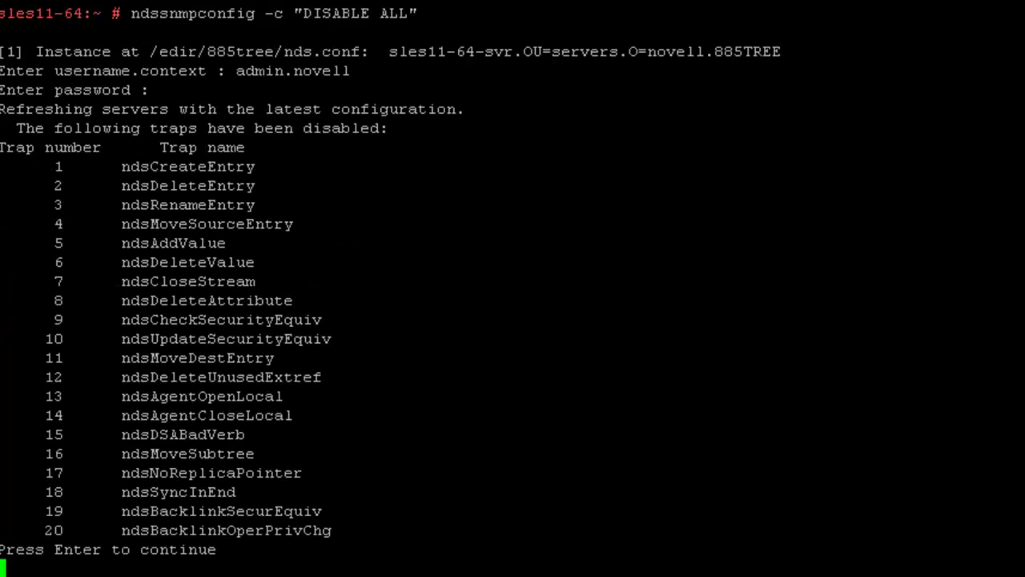
key("Return")
key("Return")
key("Return")
key("Return")
key("Return")
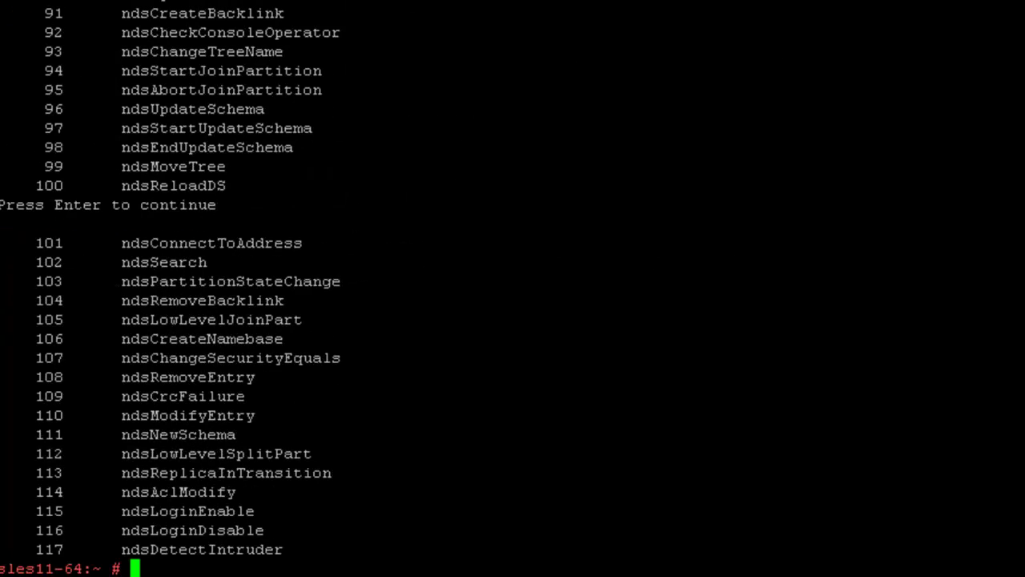
- Rerun the ndssnmpconfig ENABLE command for traps 2 through 117 plus 2001–2002, authenticating as admin
key("Up")
key("Up")
key("Up")
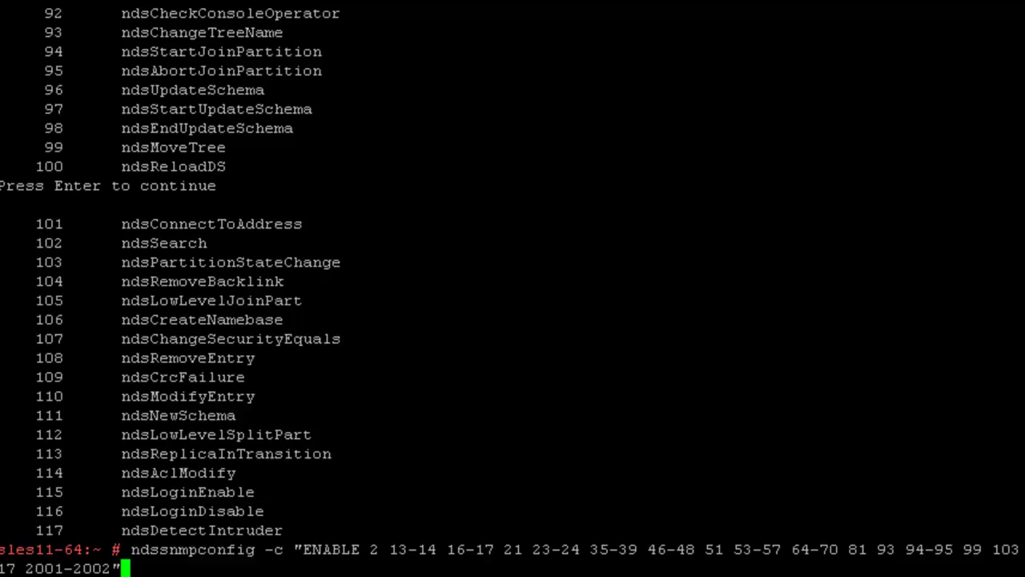
key("Return")
type("admin")
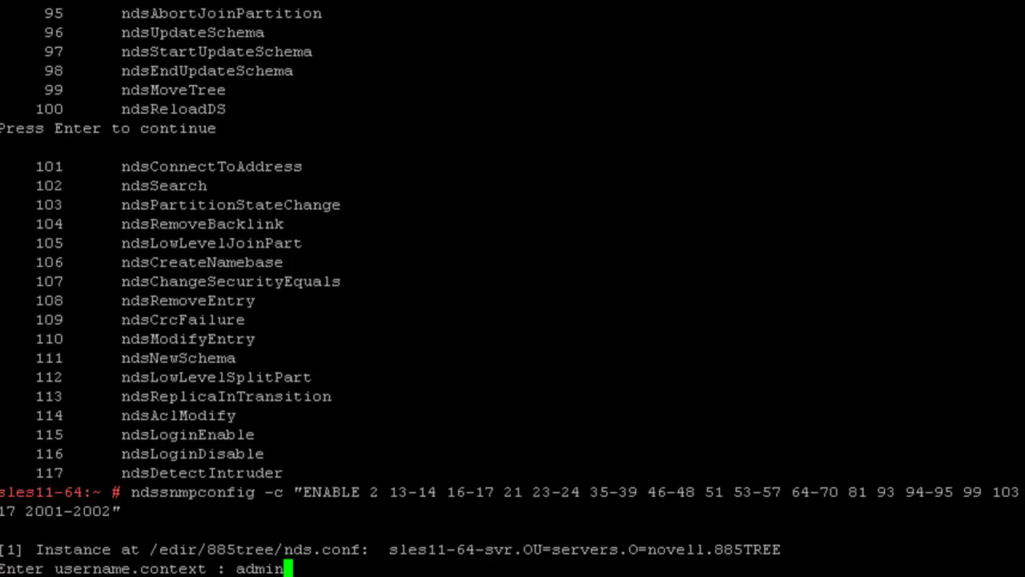
type(".novell")
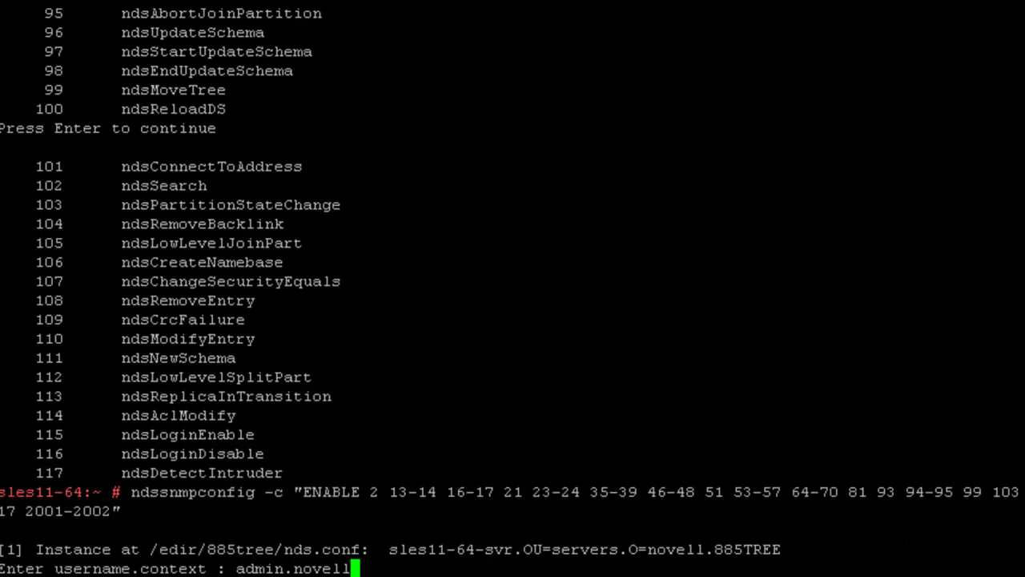
key("Return")
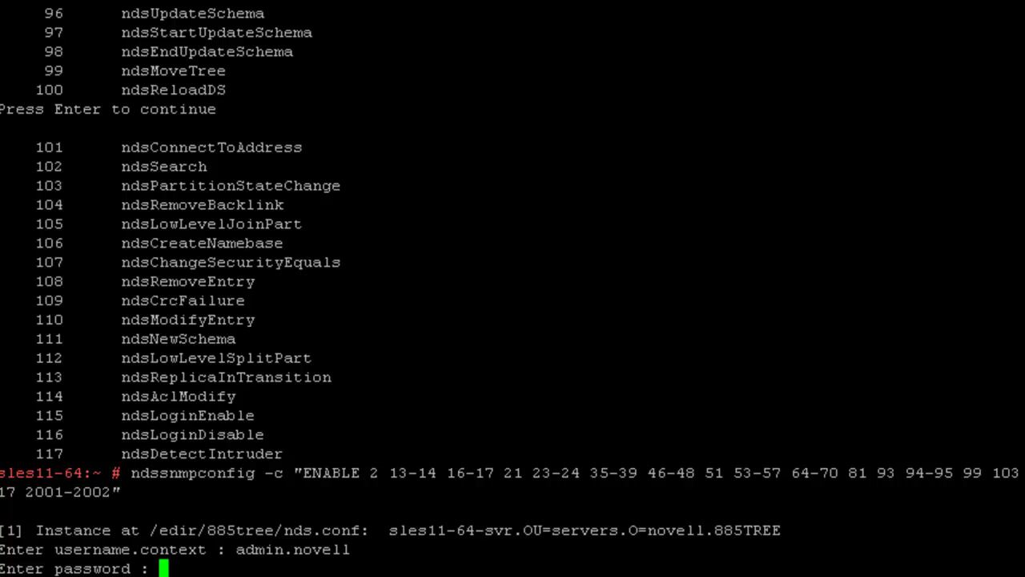
key("Return")
key("Return")
key("Return")
key("Return")
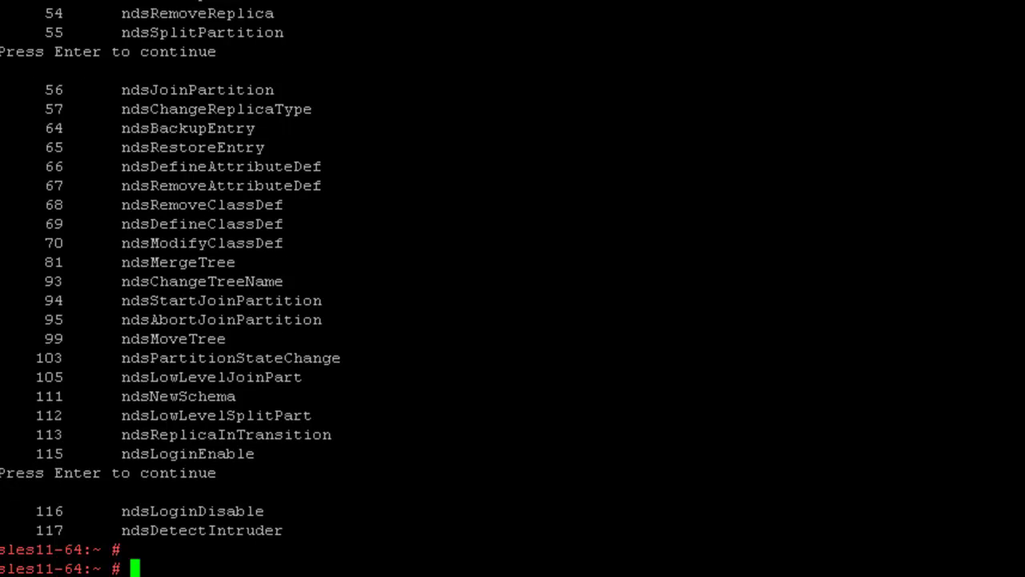
- Enable snmpd and ndssnmpsa at boot with chkconfig
type("chkco")
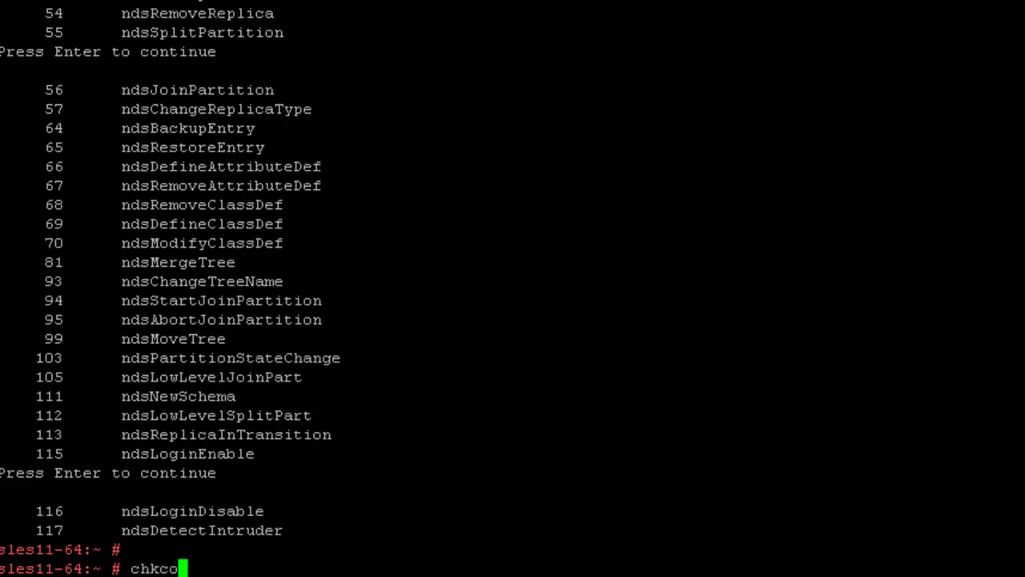
type("nfig sn")
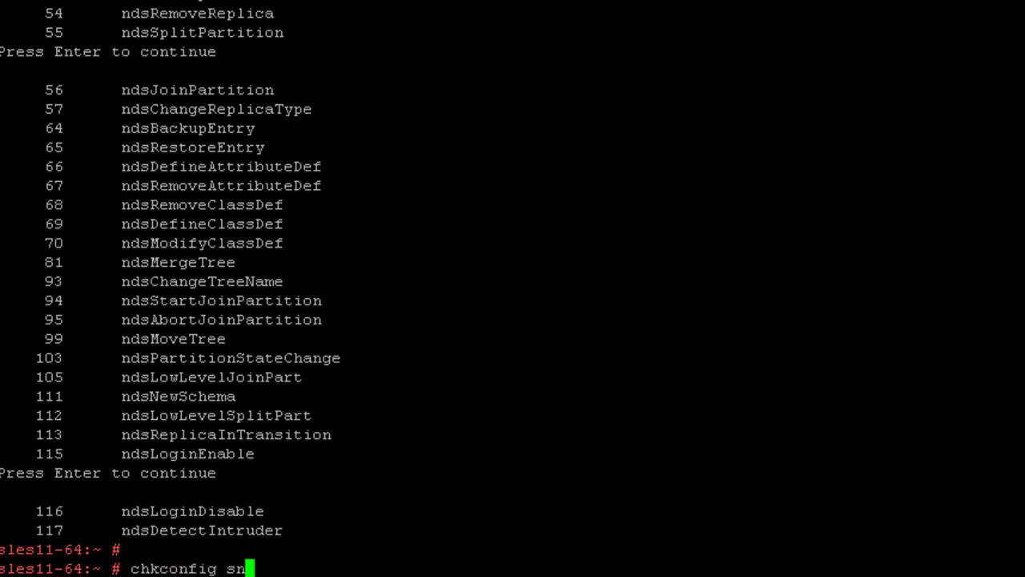
type("mpd on")
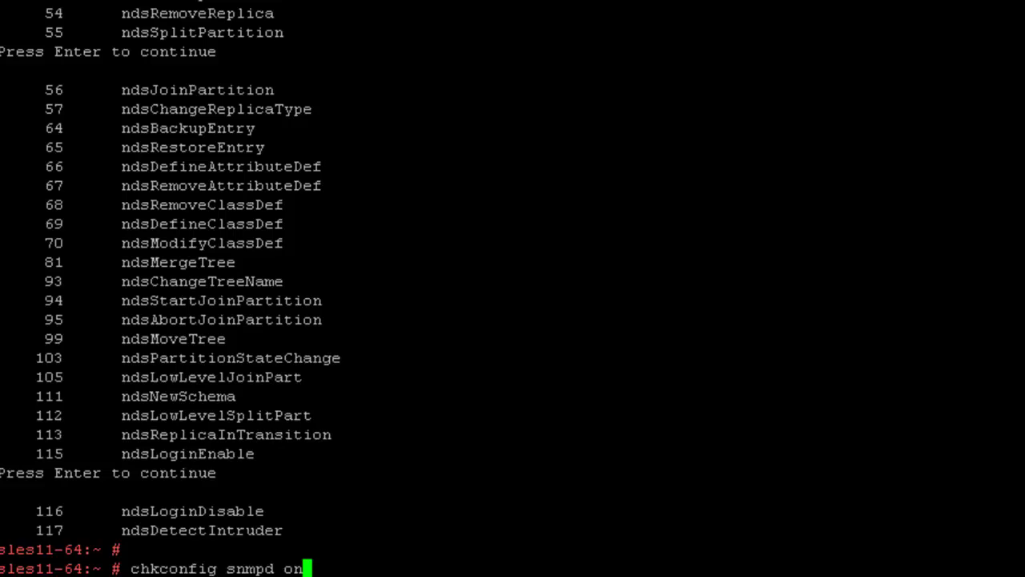
key("Return")
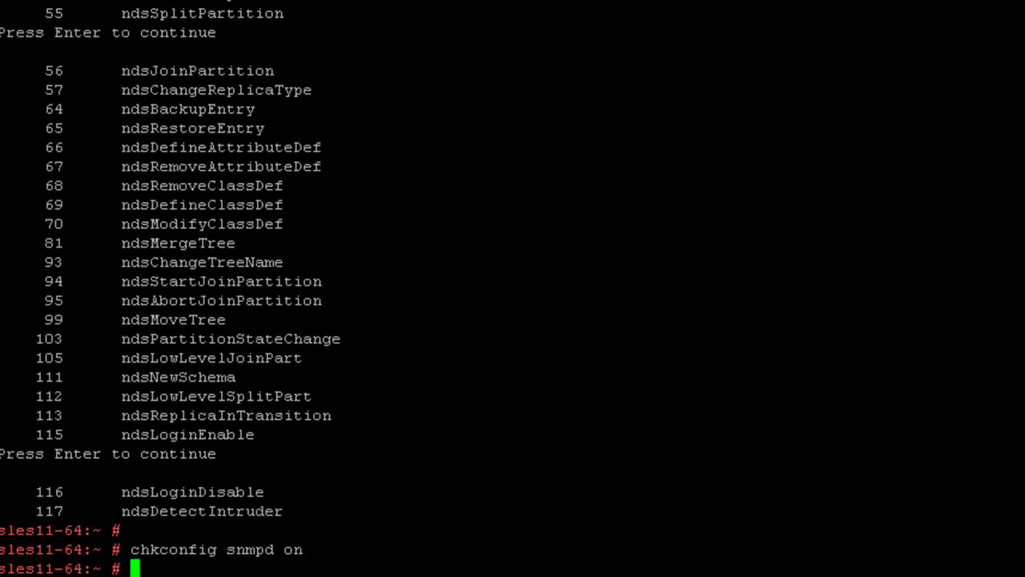
type("chkconfig ")
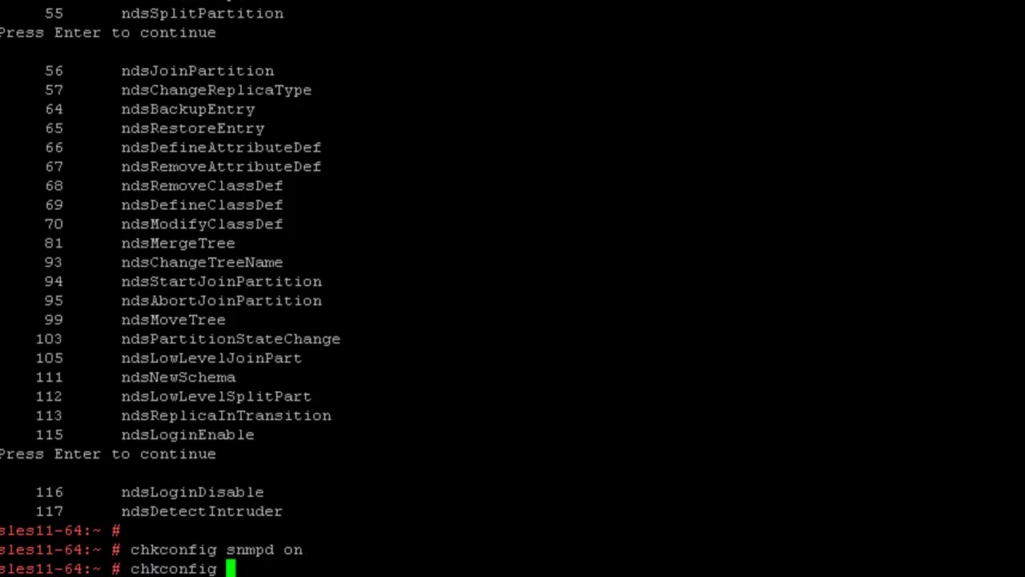
type("ndssnm")
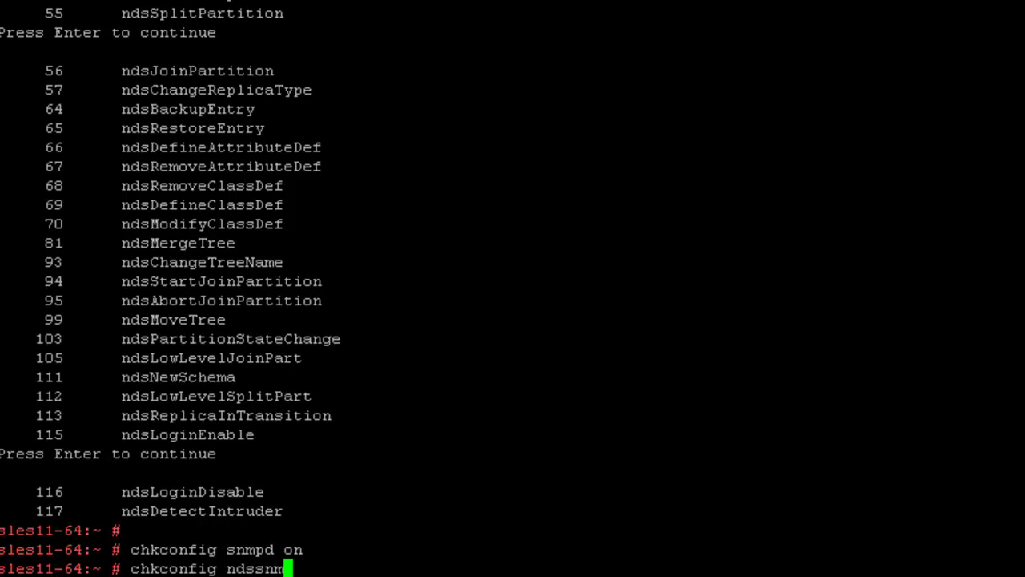
type("psa on")
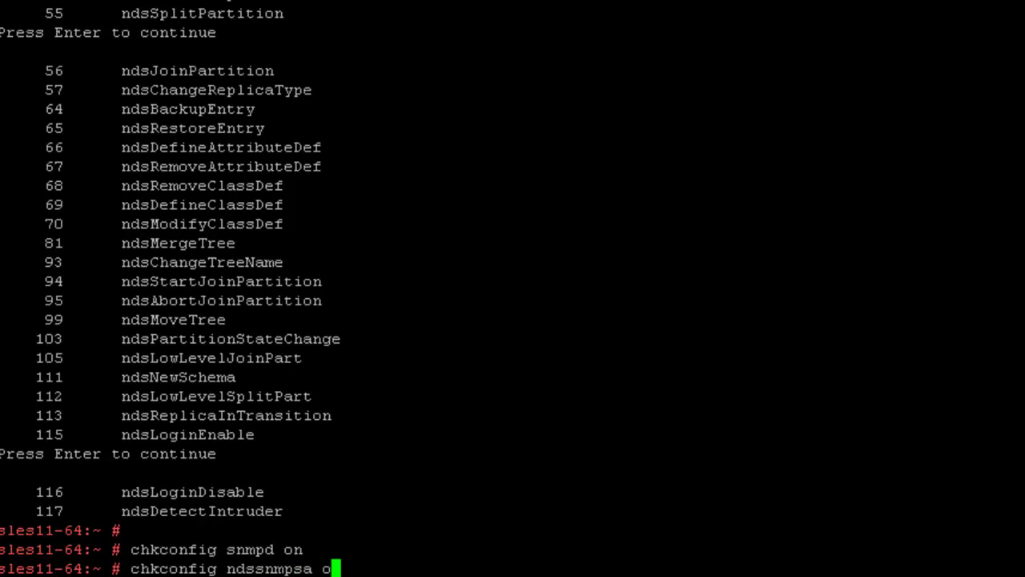
key("Return")
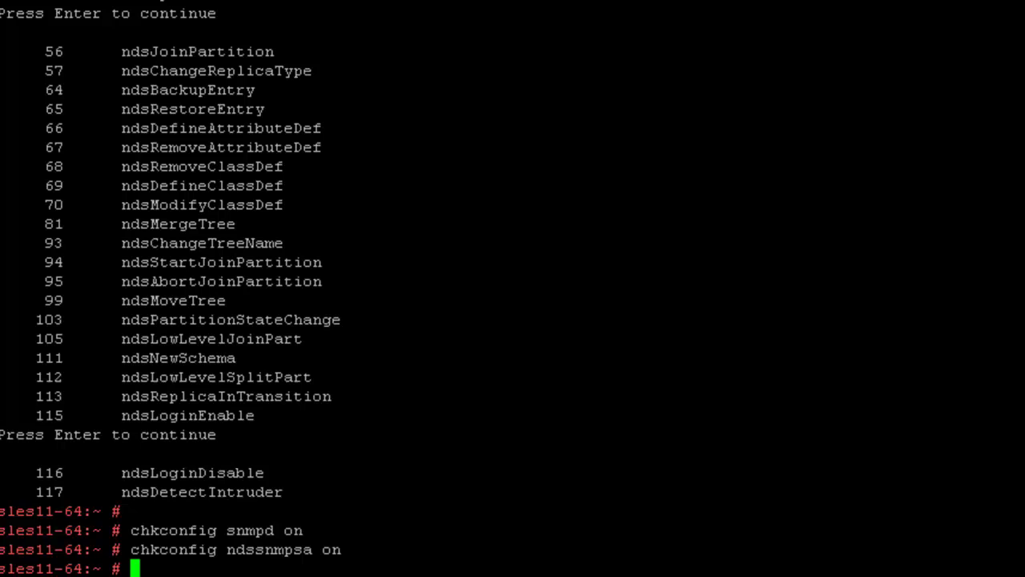
- Start the SNMP daemon and ndssnmpsa subagent via their /etc/init.d scripts
type("/etc/init.d/")
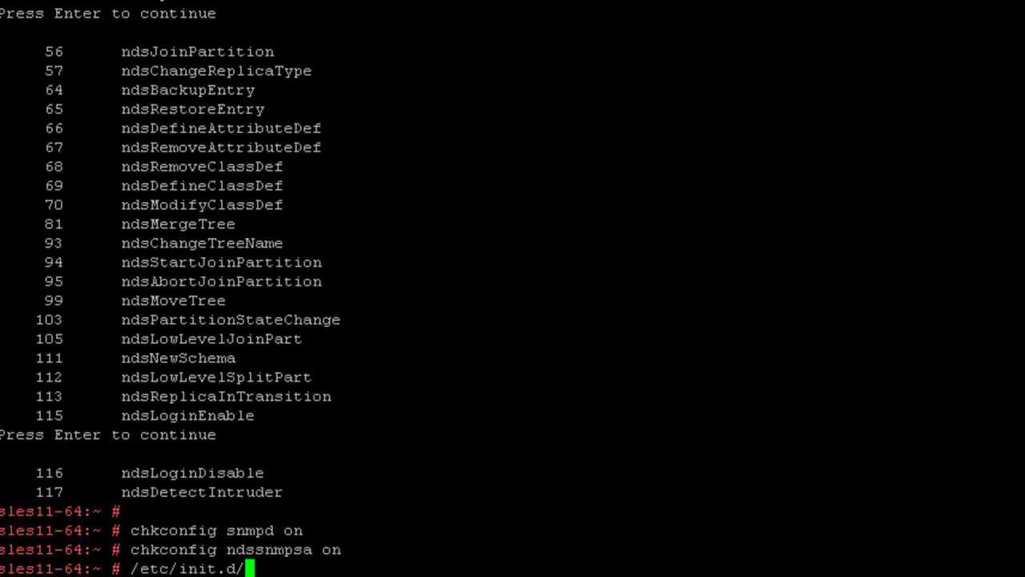
type("snmpd start")
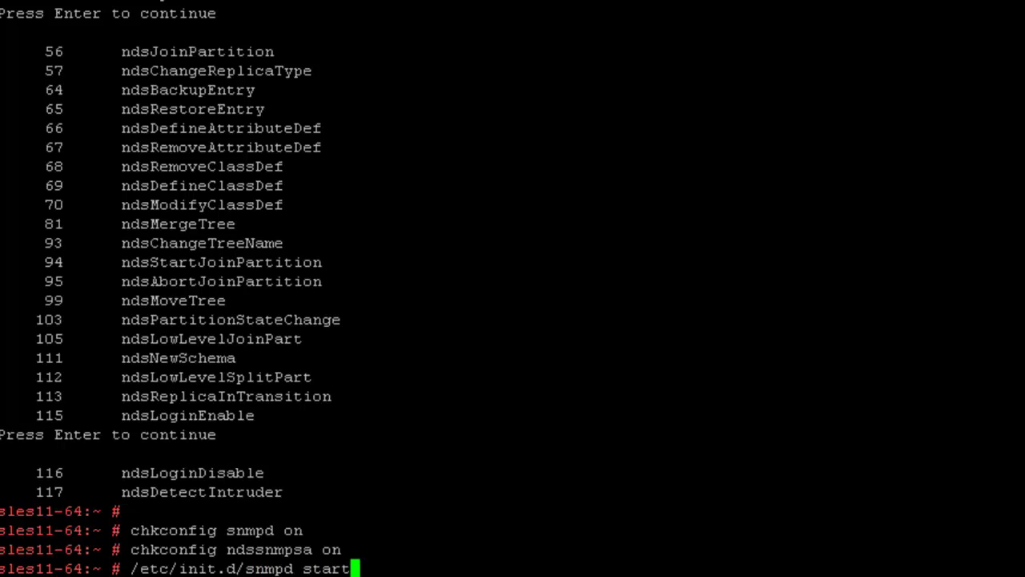
key("Return")
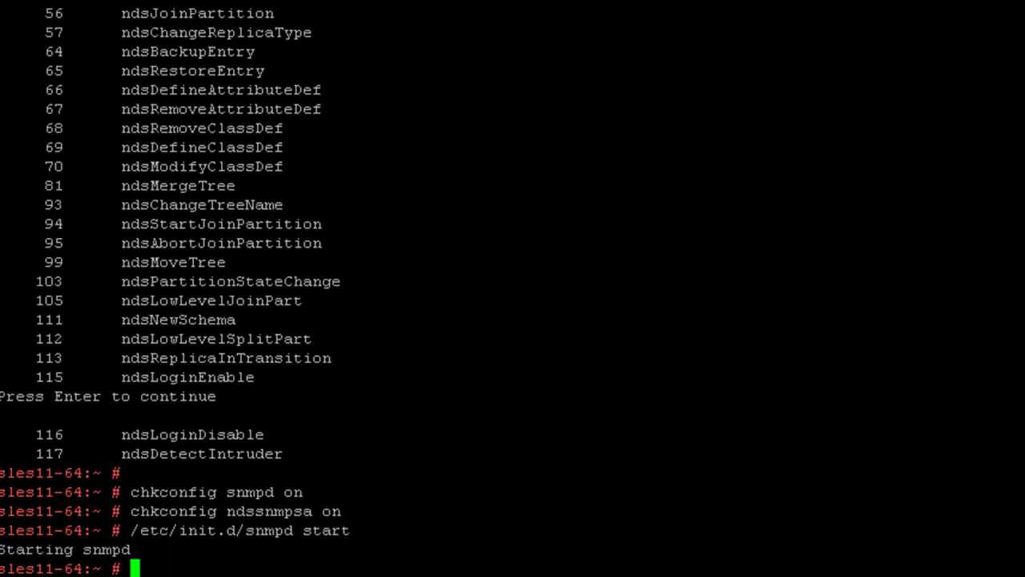
type("/etc/in")
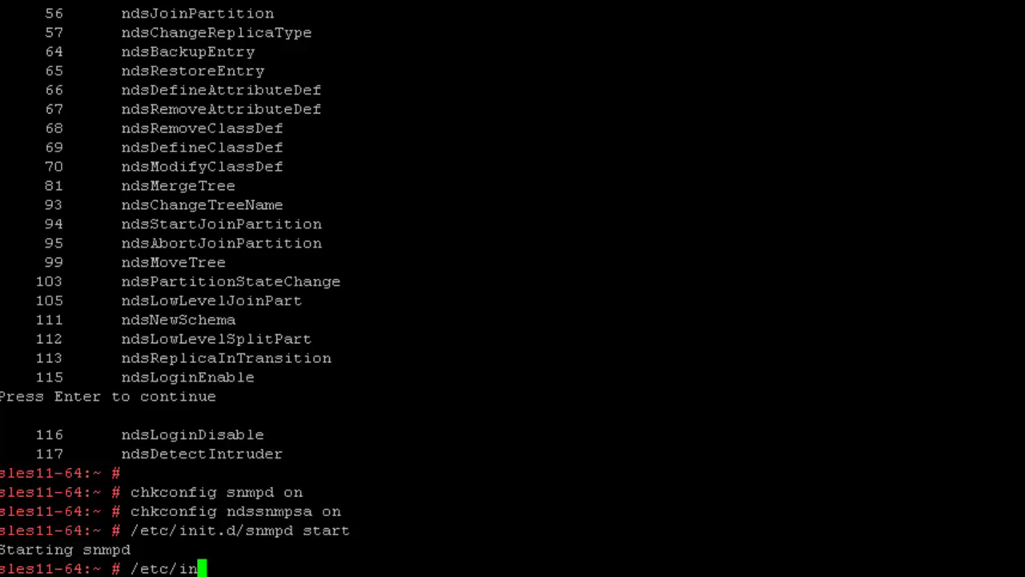
type("it.d/")
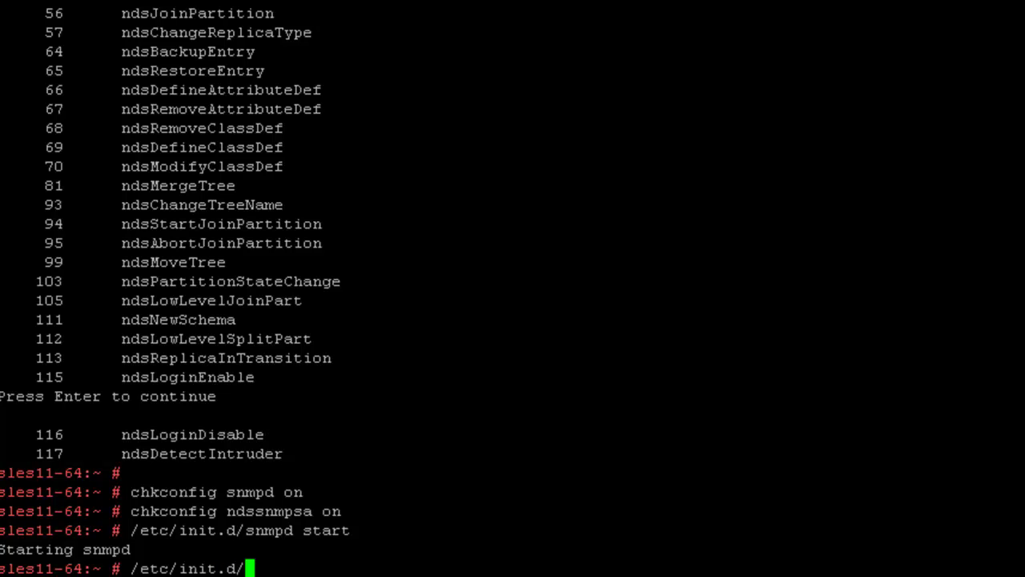
type("nds")
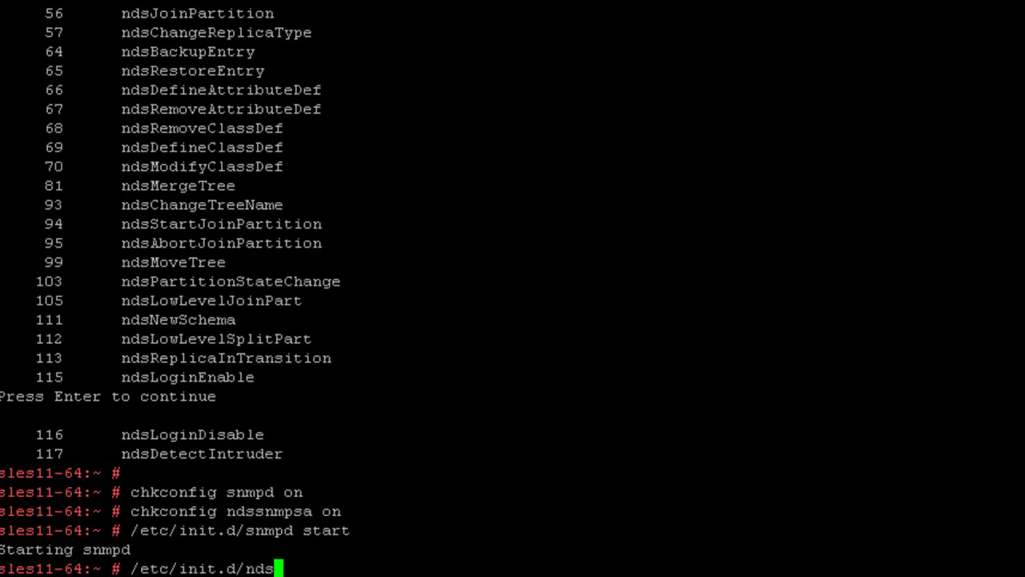
type("n")
key("BackSpace")
type("sn")
key("Tab")
type("start")
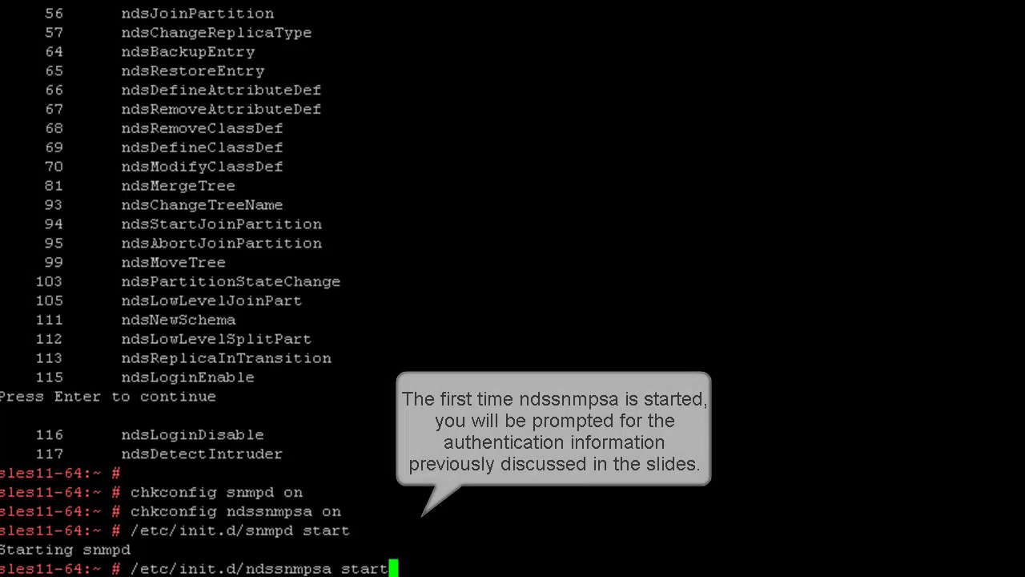
key("Return")
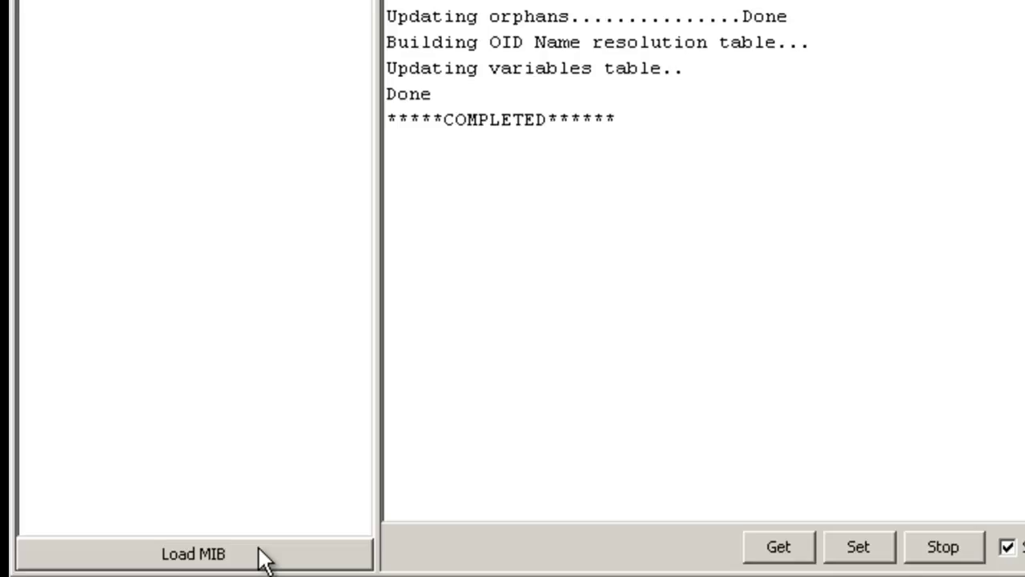
- Load the edir.mib file into the MIB Browser
left_click(265, 559)
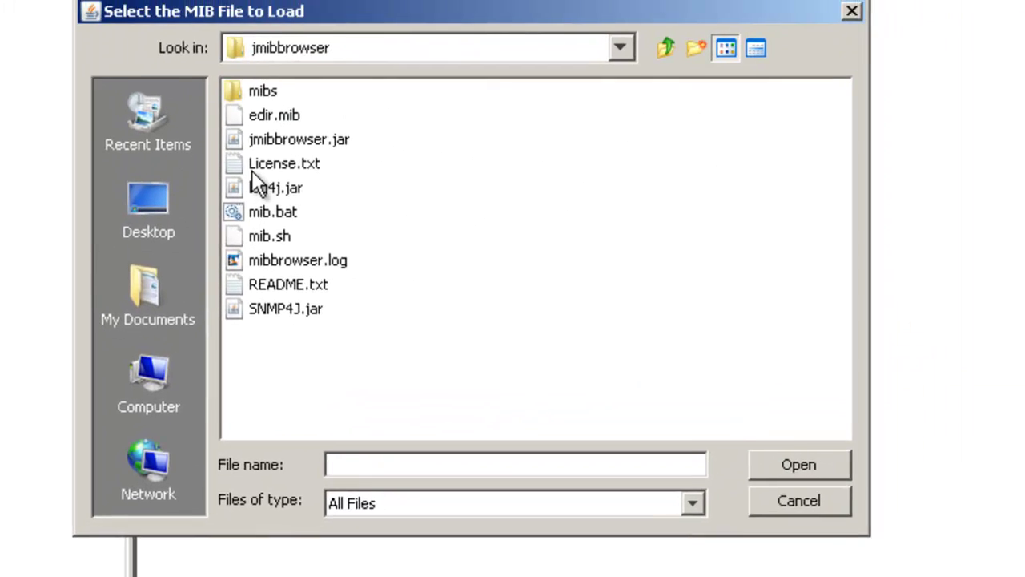
left_click(316, 56)
left_click(817, 411)
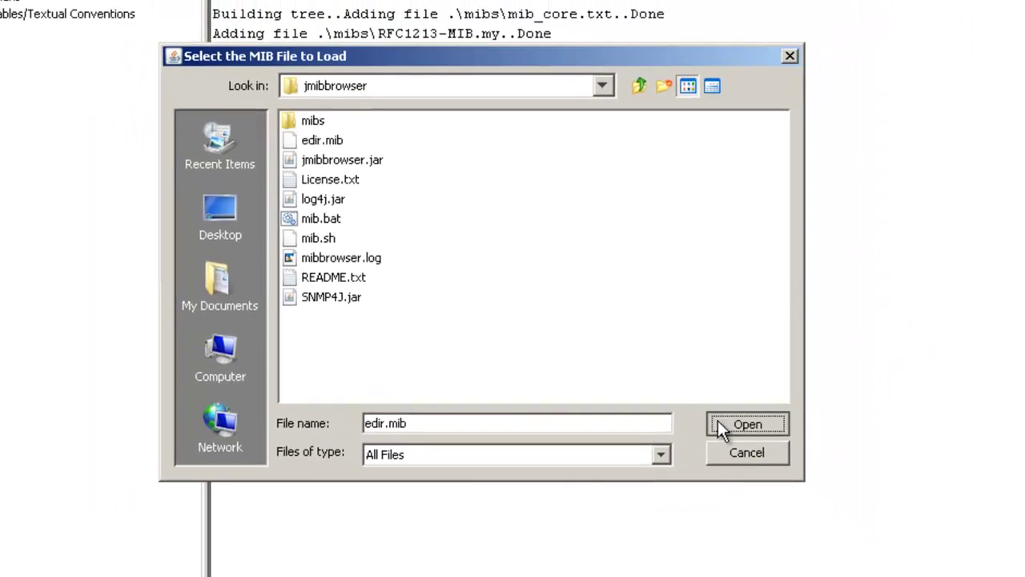
left_click(720, 426)
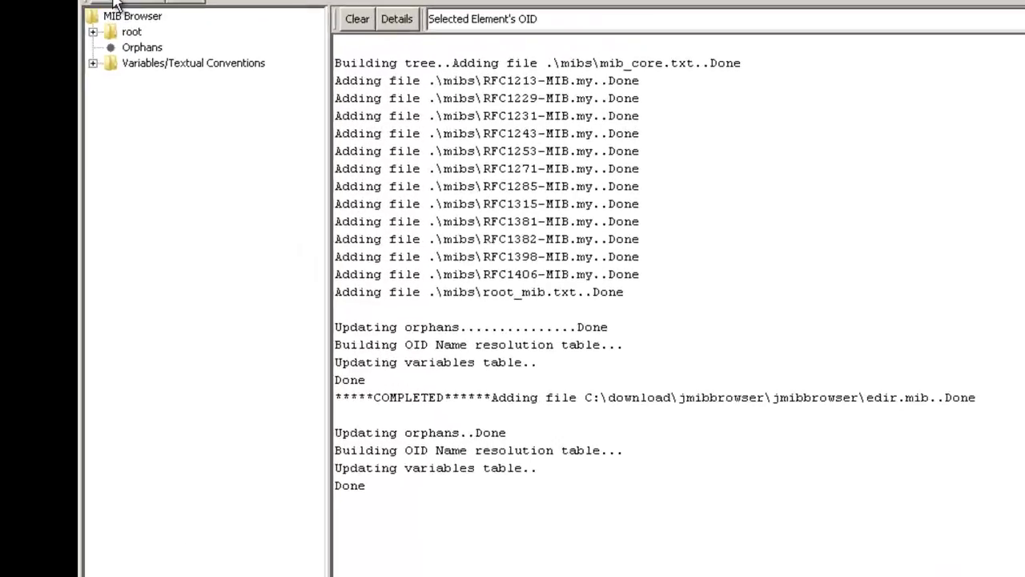
- Set the SNMP server IP address to 192.168.1.152
left_click(115, 4)
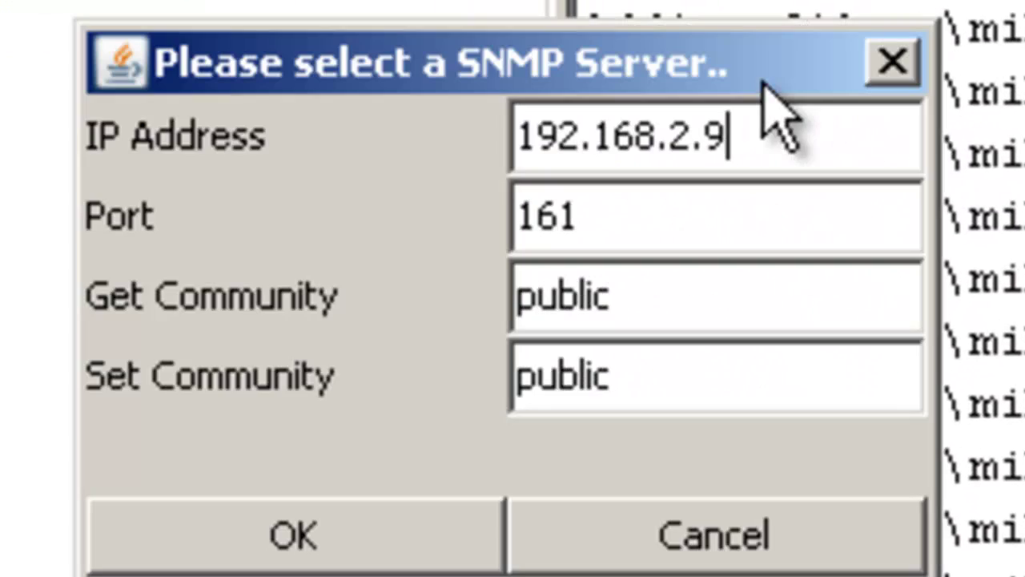
left_click_drag(677, 145, 876, 149)
type("1.15")
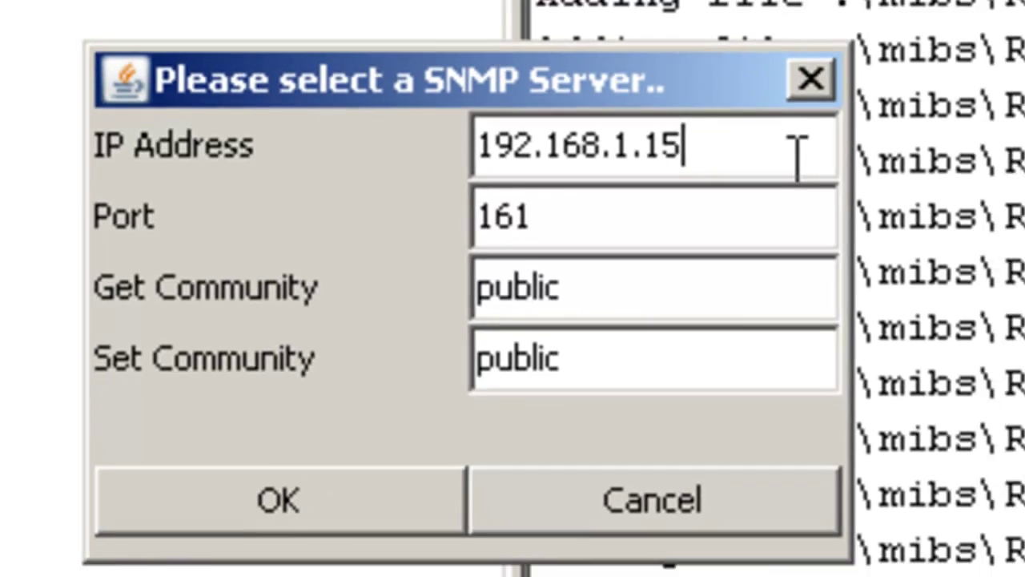
type("2")
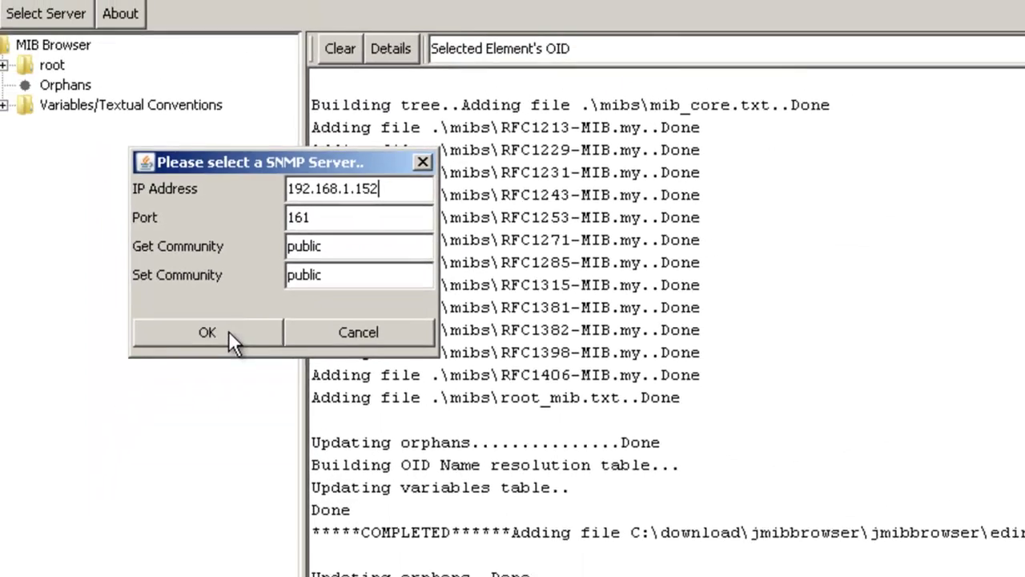
left_click(321, 500)
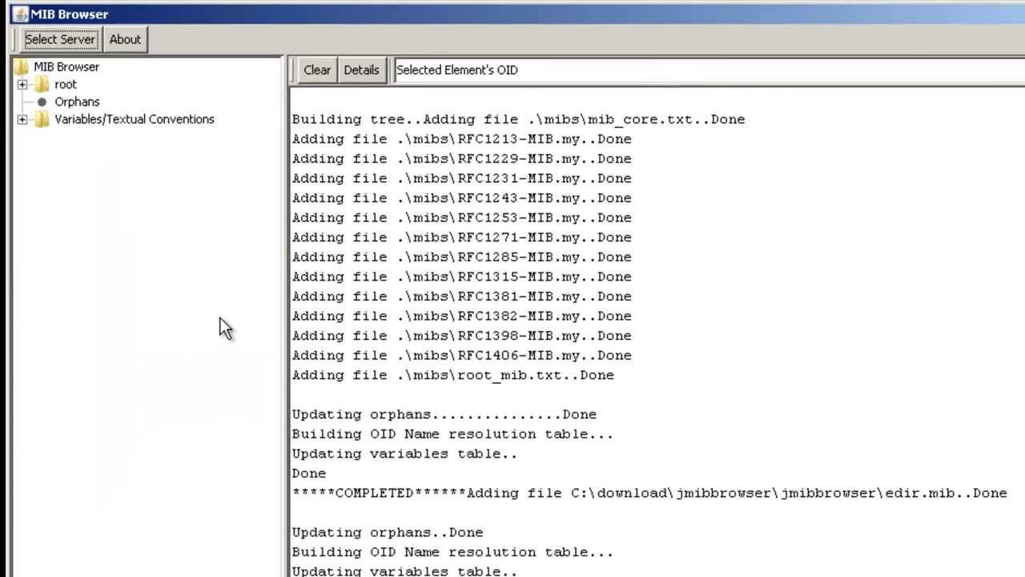
- Expand the MIB tree from root through iso, dod, internet, private, enterprises, novell to mibDoc
left_click(23, 84)
left_click(43, 119)
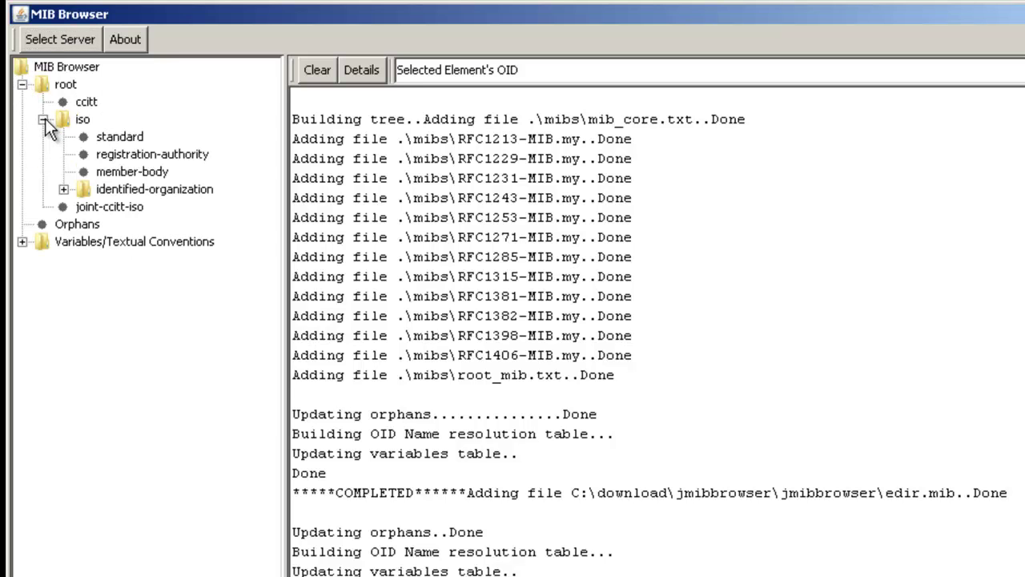
left_click(64, 189)
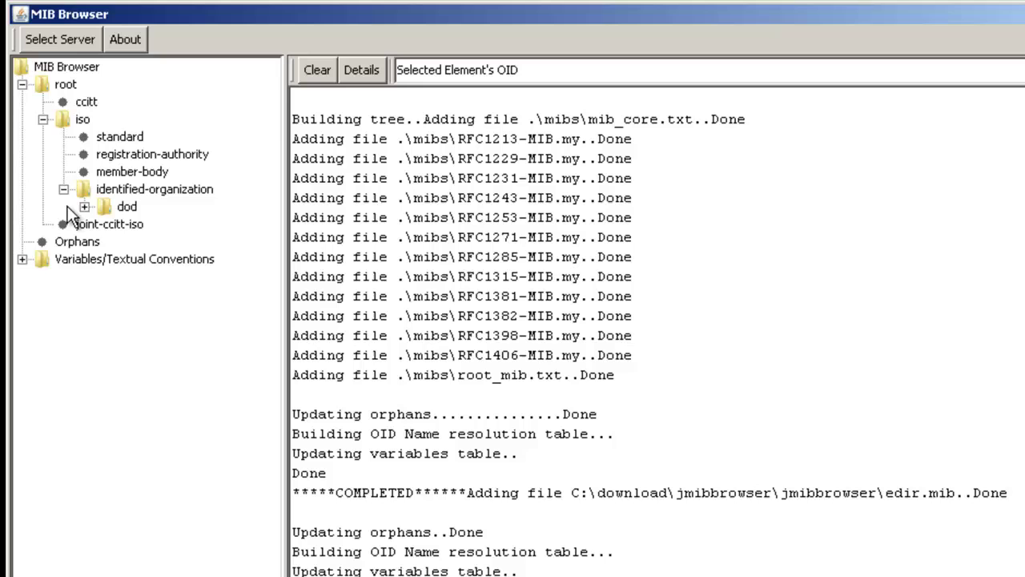
left_click(84, 207)
left_click(105, 224)
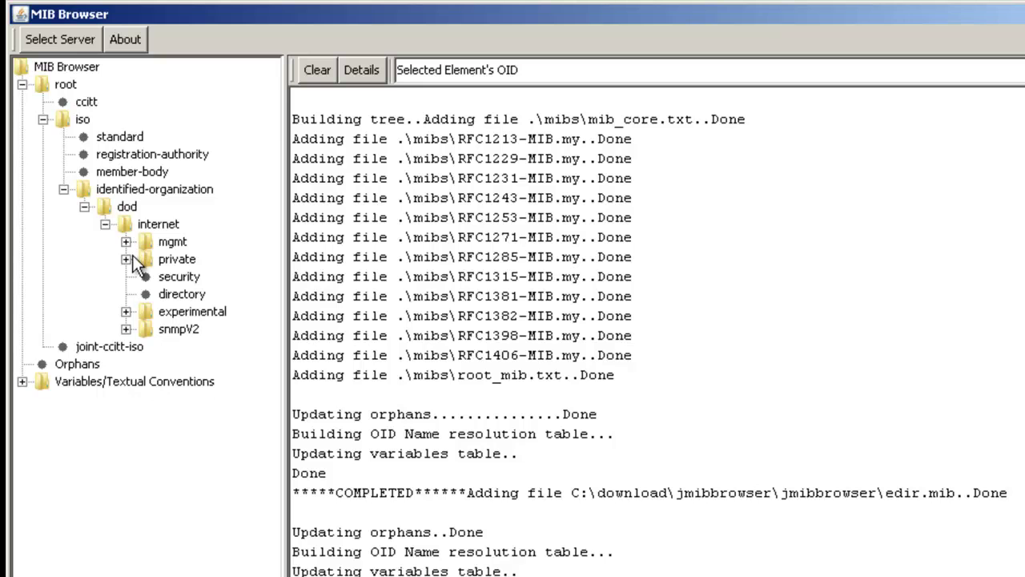
left_click(126, 258)
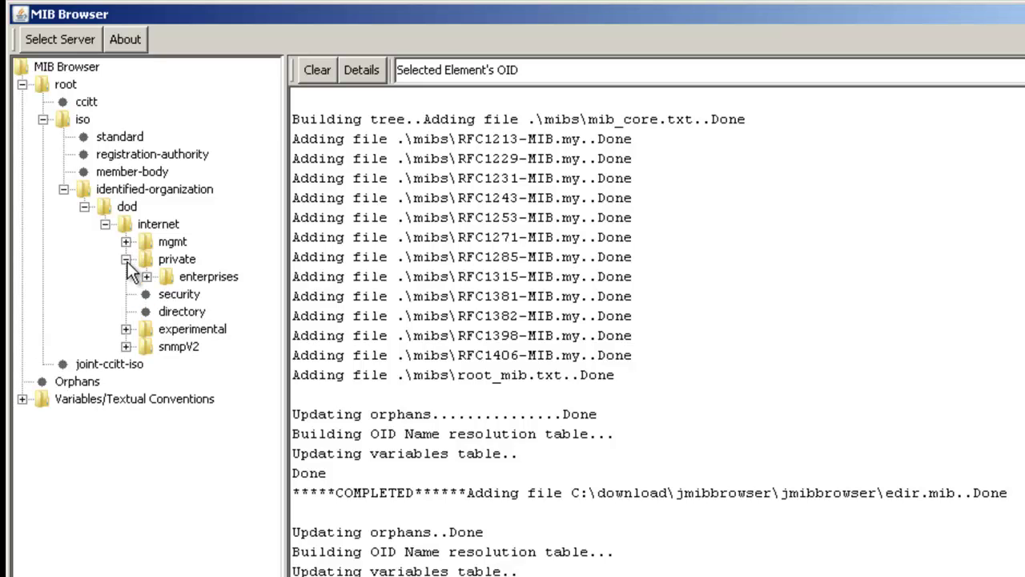
left_click(146, 276)
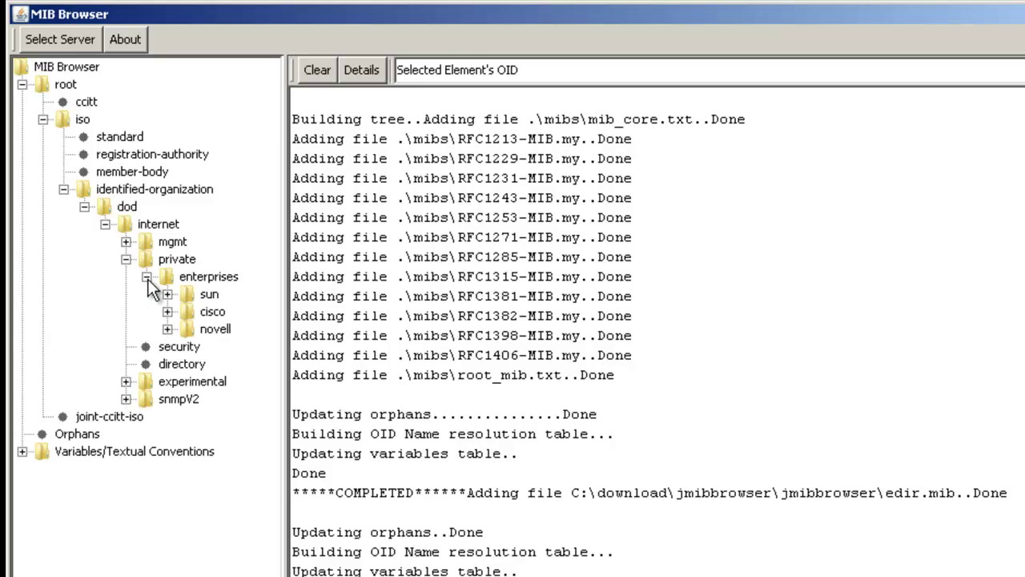
left_click(167, 328)
left_click(187, 346)
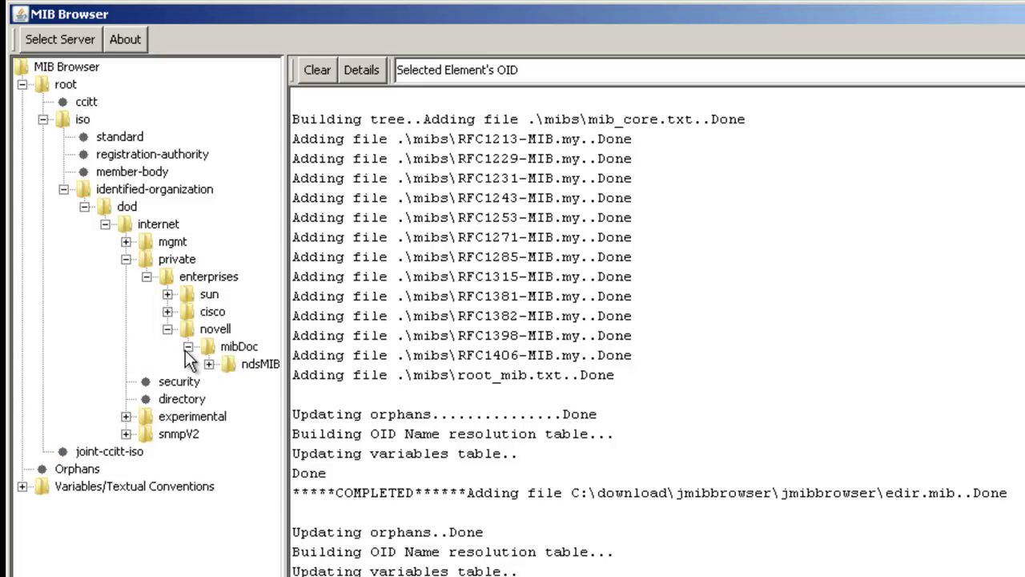
- Widen the tree pane and expand ndsMIB down to ndsProtocolStatistics' ndsProtoIfOpsTable
left_click_drag(286, 393, 431, 396)
left_click(209, 364)
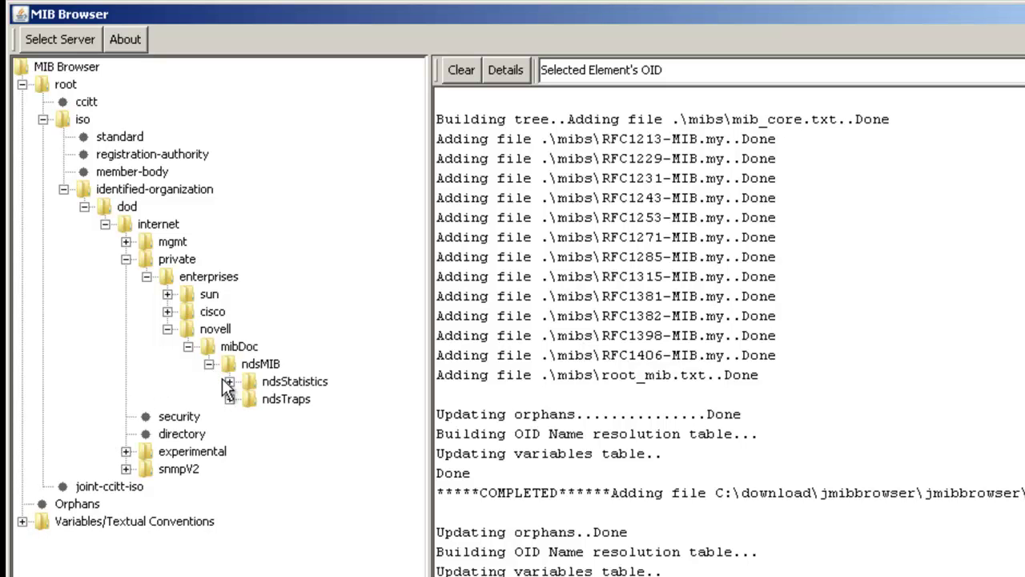
left_click(230, 381)
left_click(250, 416)
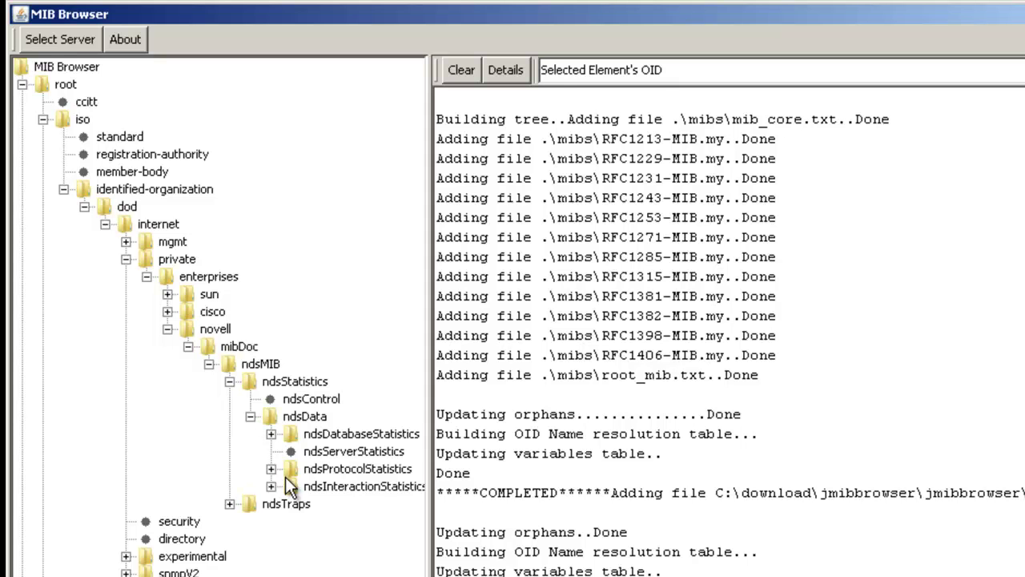
left_click_drag(430, 446, 560, 446)
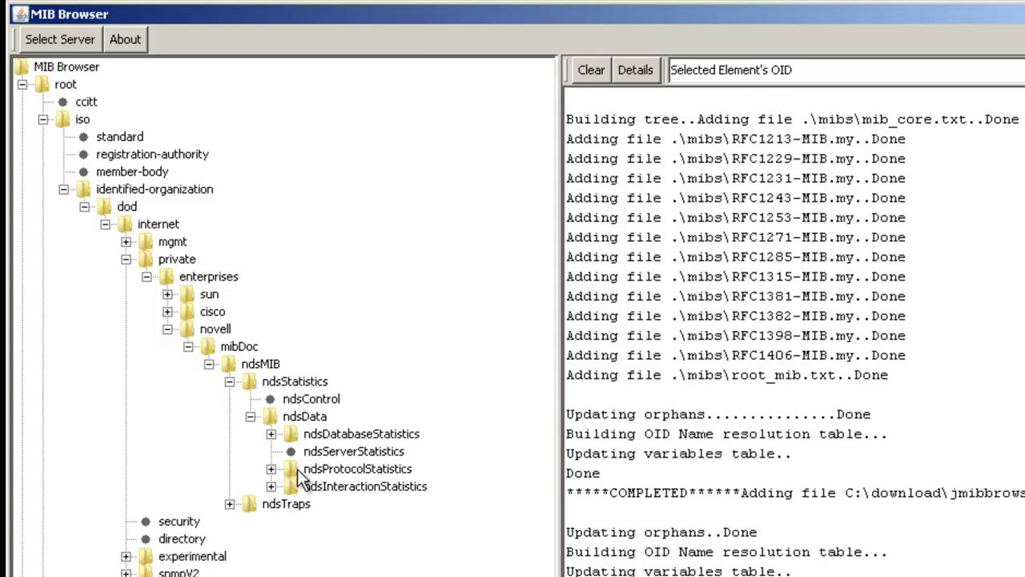
left_click(270, 469)
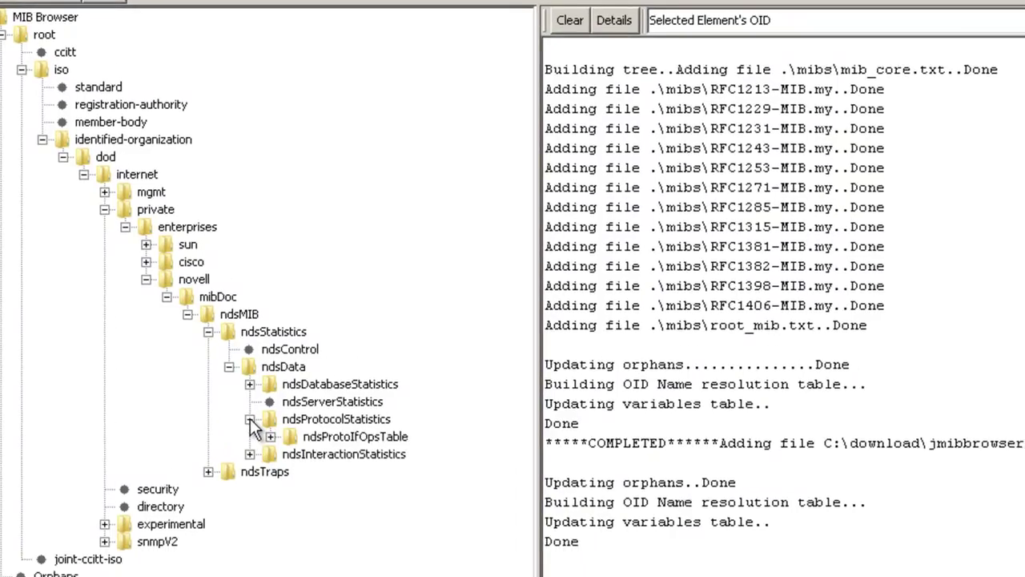
left_click(243, 374)
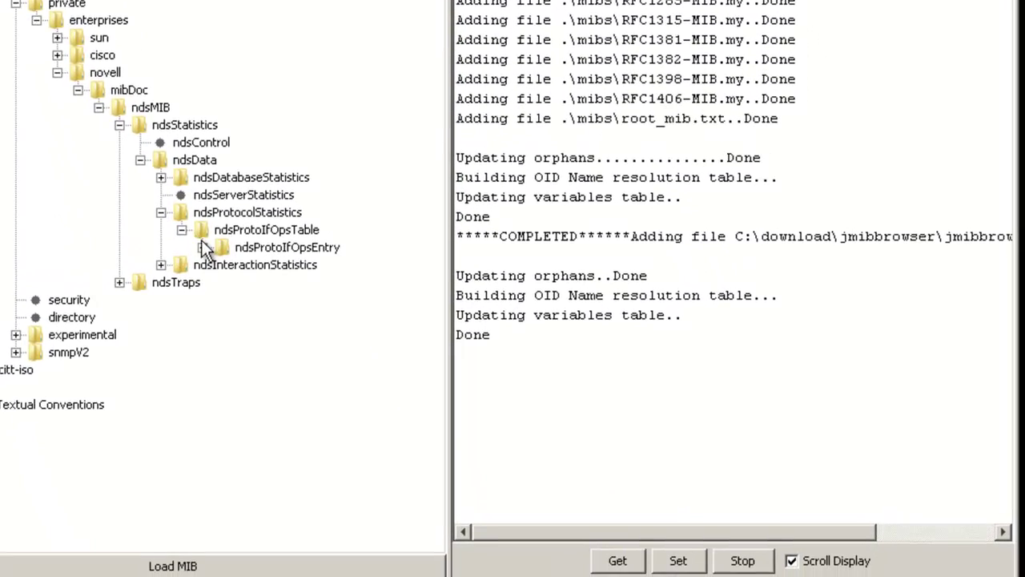
- Expand ndsProtoIfOpsEntry and walk ndsProtoIfUnauthBinds and ndsProtoIfSimpleAuthBinds
left_click(201, 244)
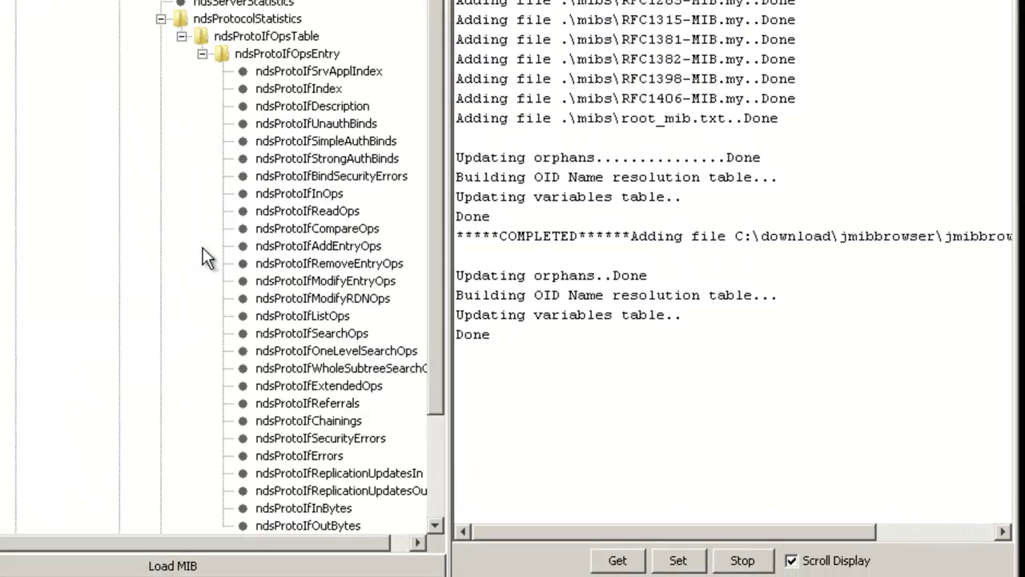
left_click(337, 333)
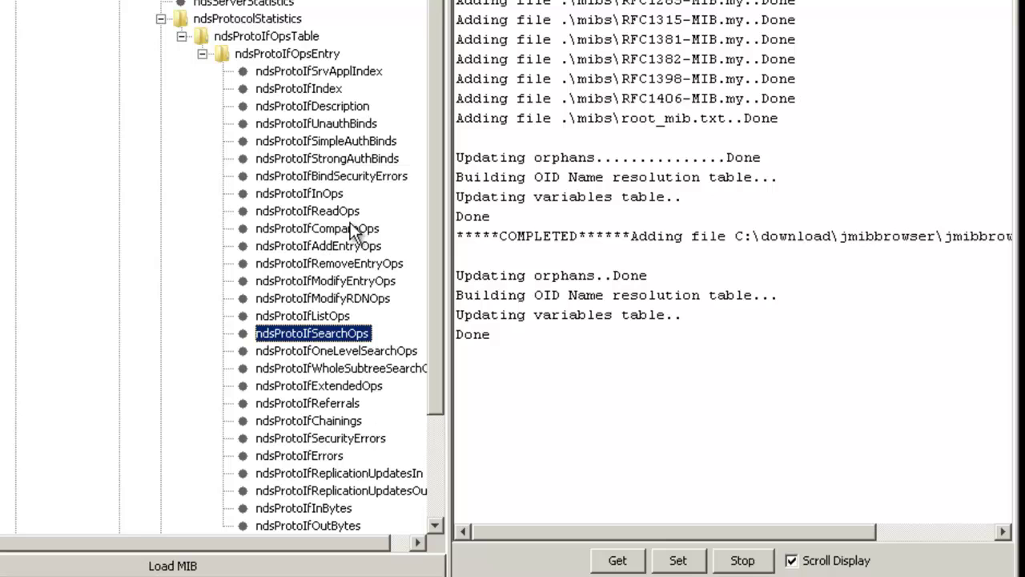
left_click(352, 128)
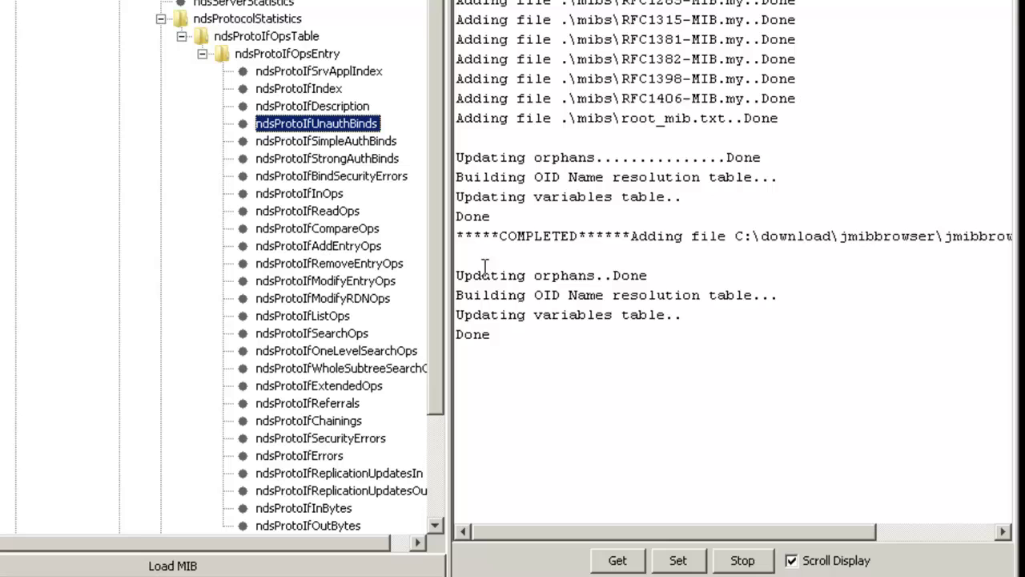
left_click(613, 555)
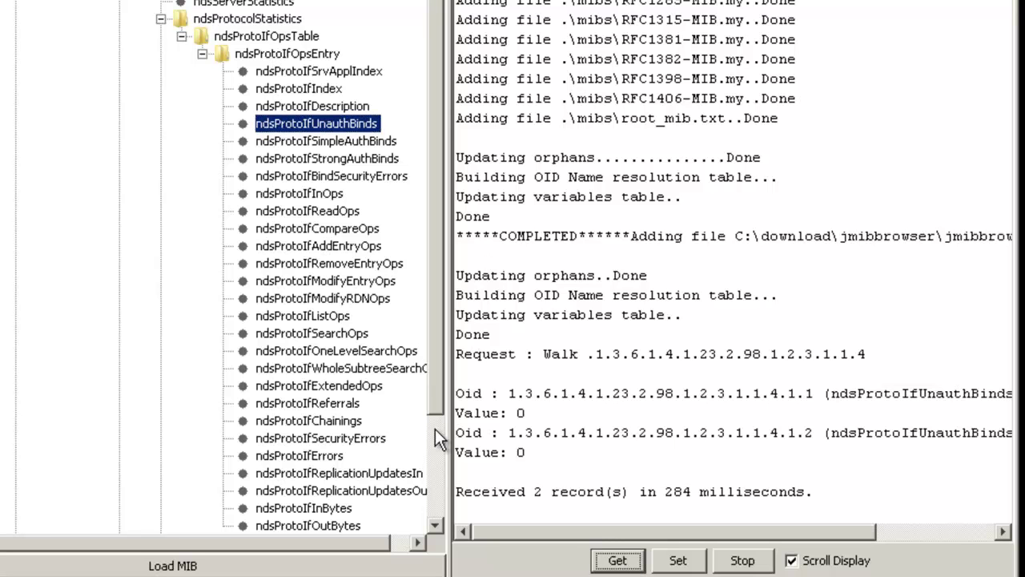
left_click(343, 142)
left_click(619, 561)
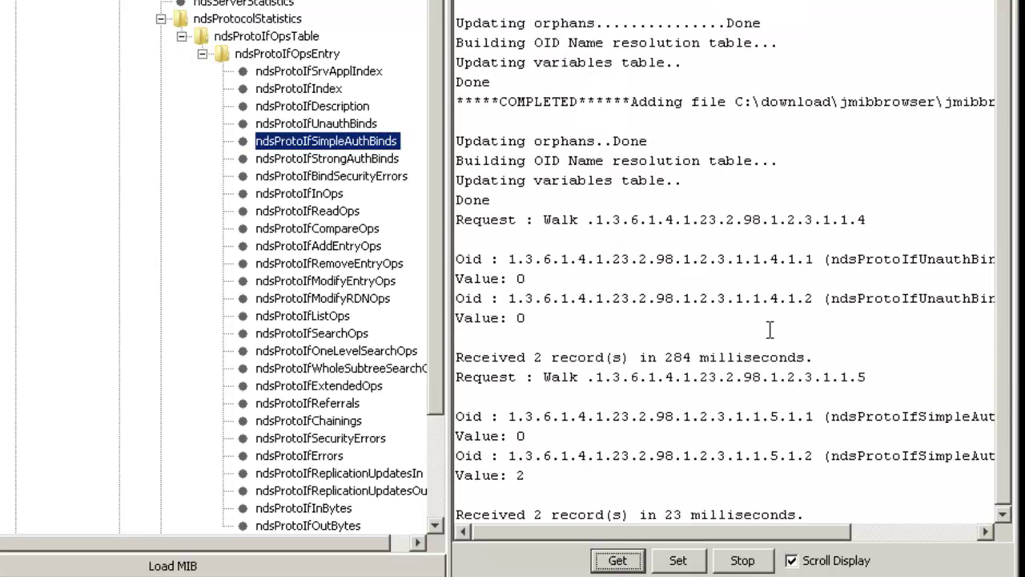
- Walk ndsProtoIfSearchOps (returning 9 and 1463) and ndsProtoIfReferrals
left_click(340, 333)
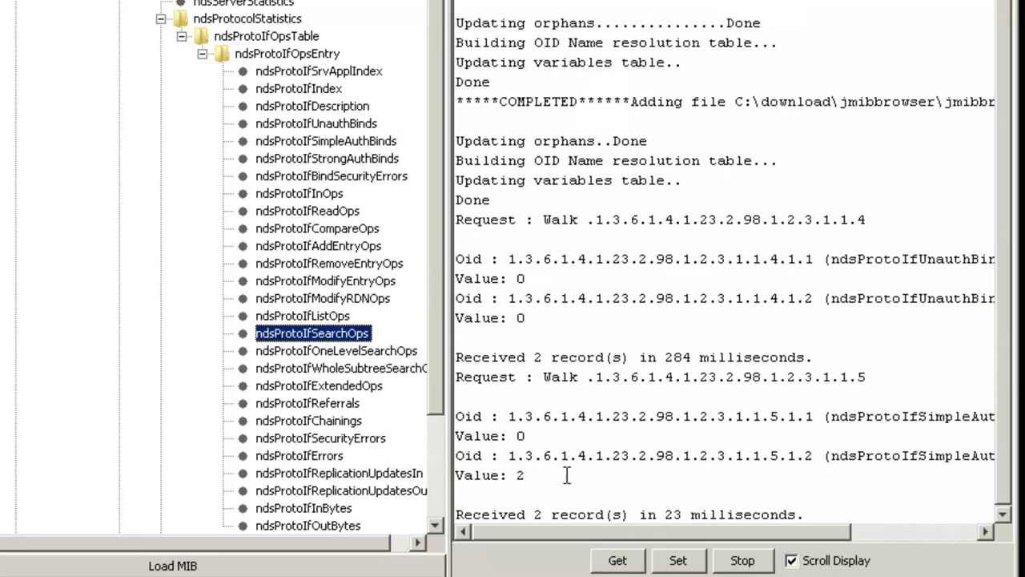
left_click(631, 563)
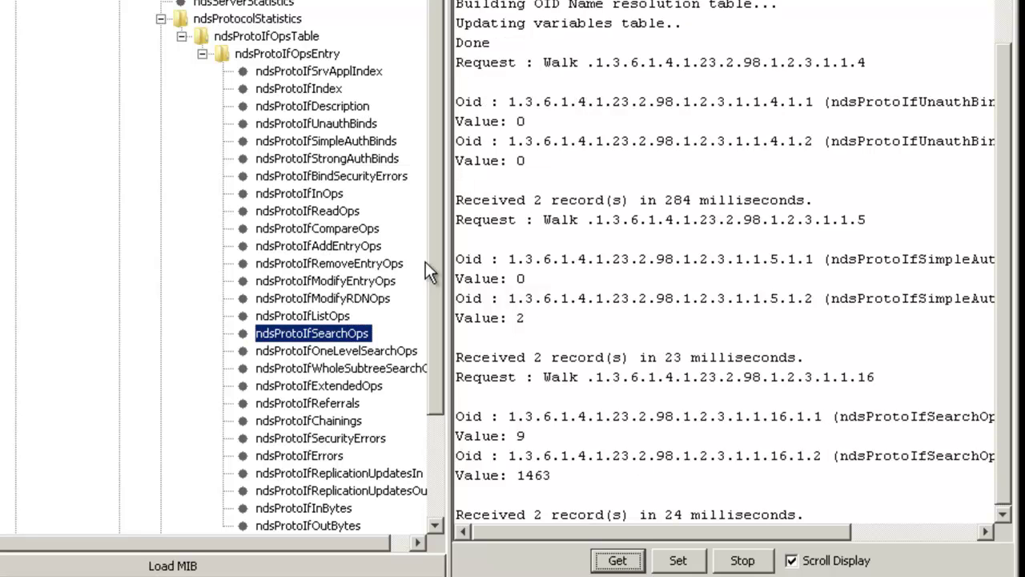
left_click(352, 405)
left_click(611, 563)
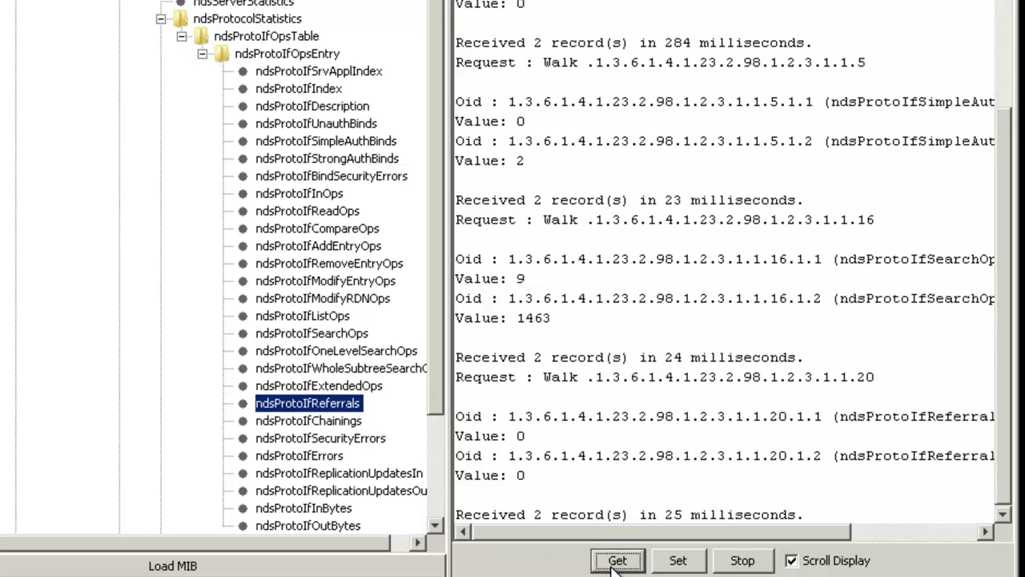